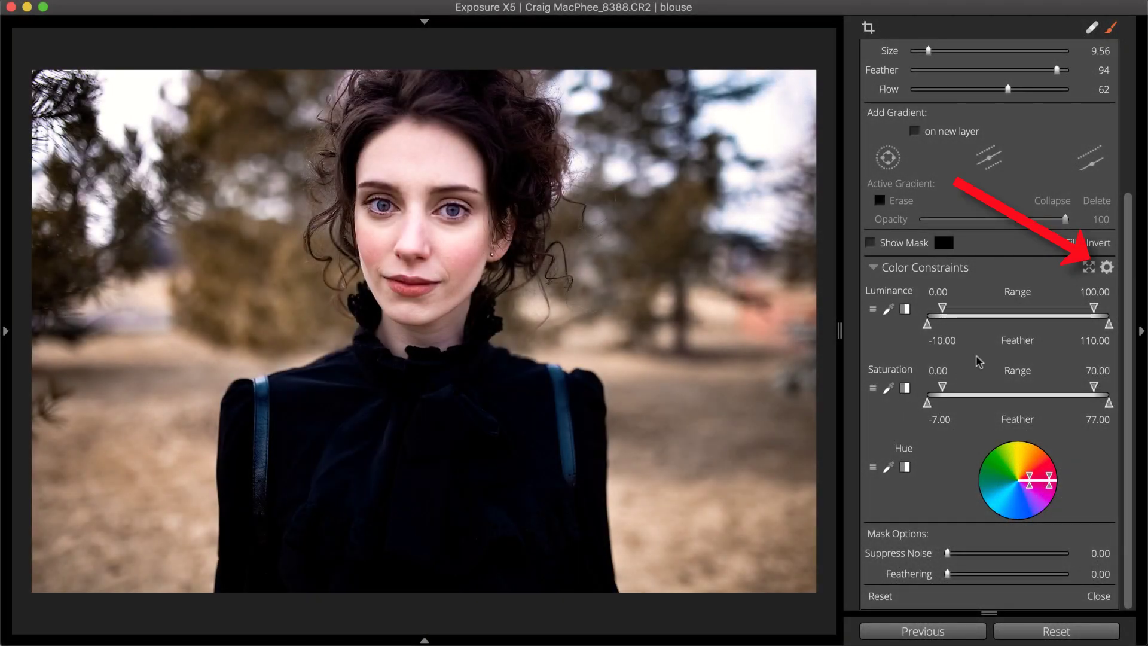
- Load the Skin Pale preset so the mask reads luminance 3.53–93.16 and saturation 12.16–59.68
click(1107, 269)
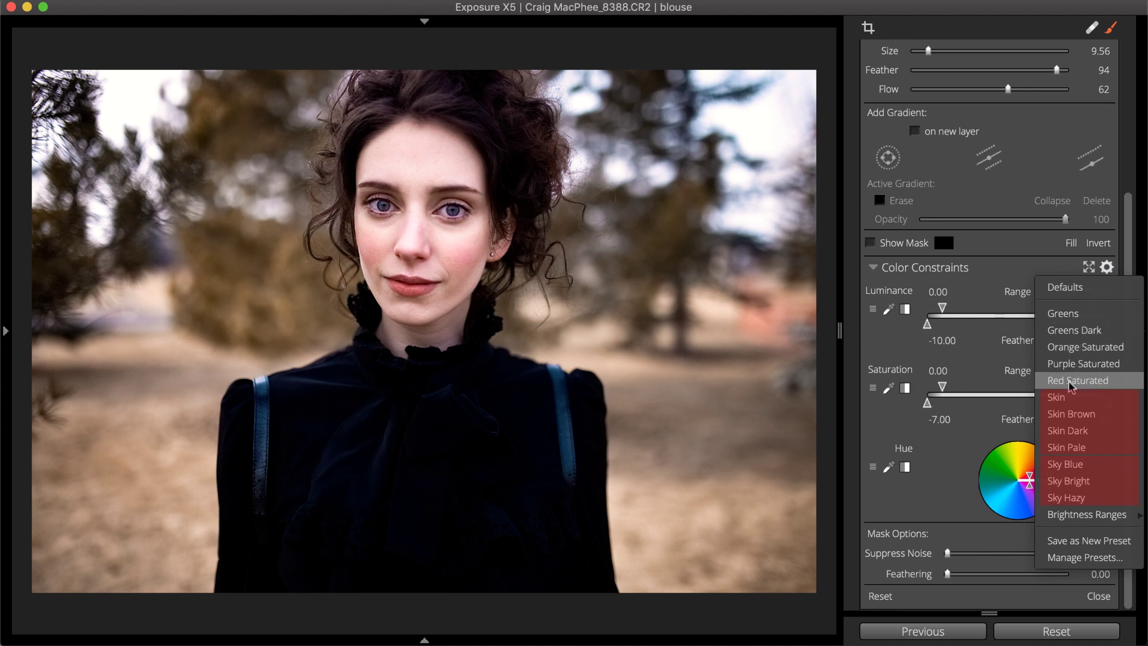
mouse_move(1081, 518)
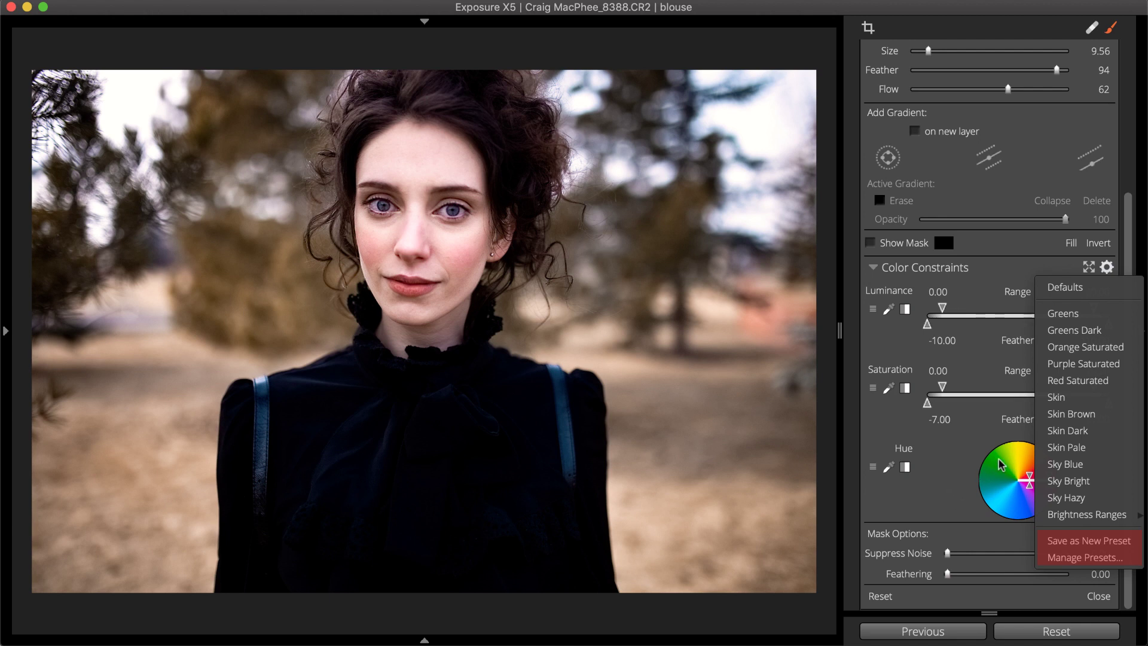
click(1060, 447)
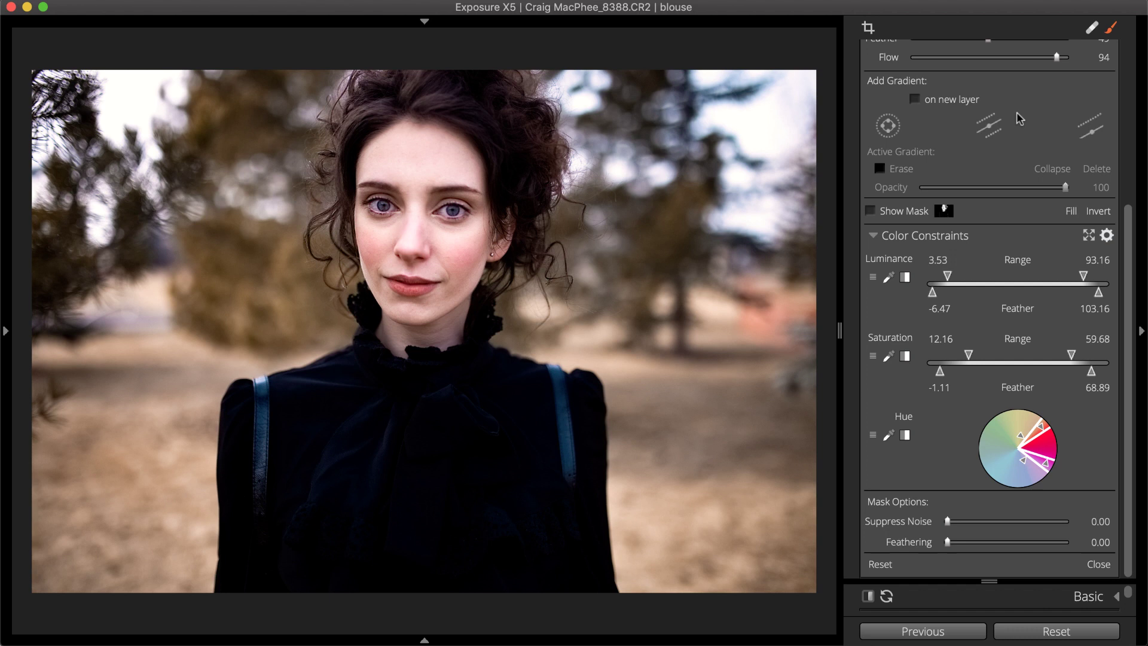
- Raise the blouse layer's Exposure to 0.39 in the Basic panel
click(1109, 33)
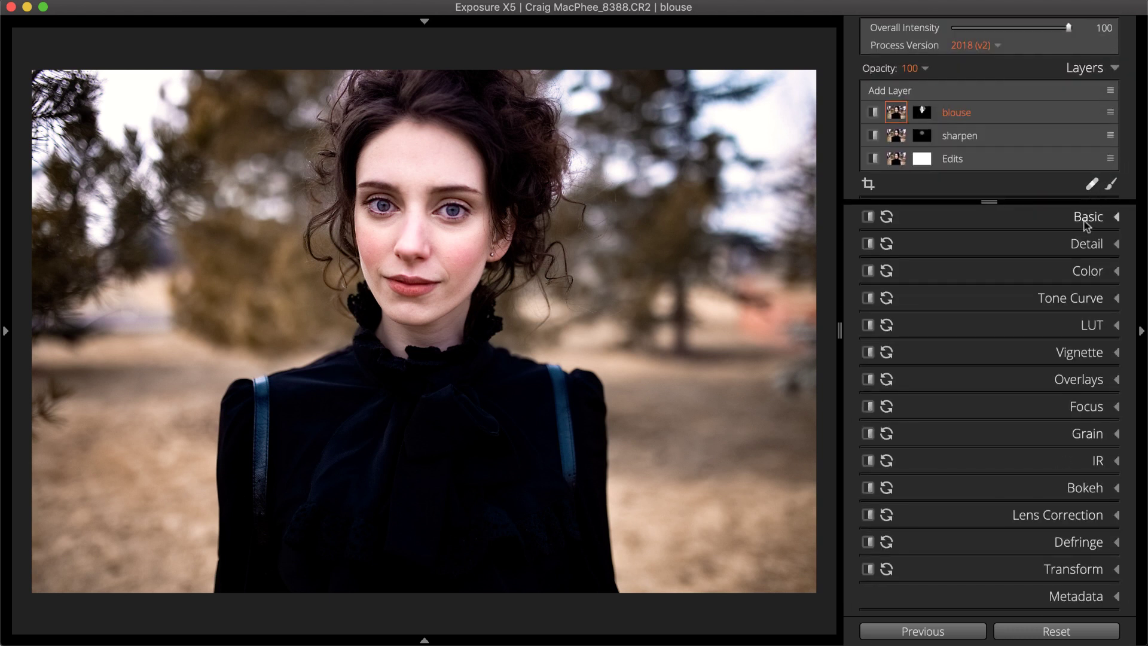
click(1087, 220)
mouse_move(996, 328)
mouse_down()
mouse_move(1017, 330)
mouse_move(983, 330)
mouse_move(1002, 337)
mouse_up()
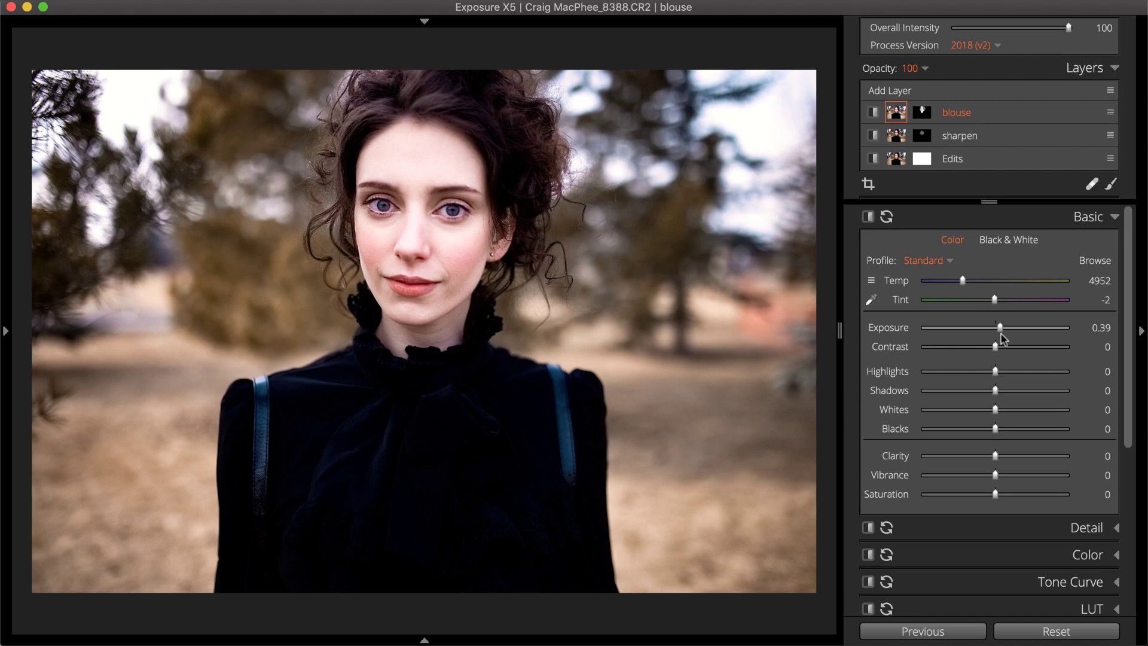
- Bring the blouse layer's mask Color Constraints back into view
click(1110, 184)
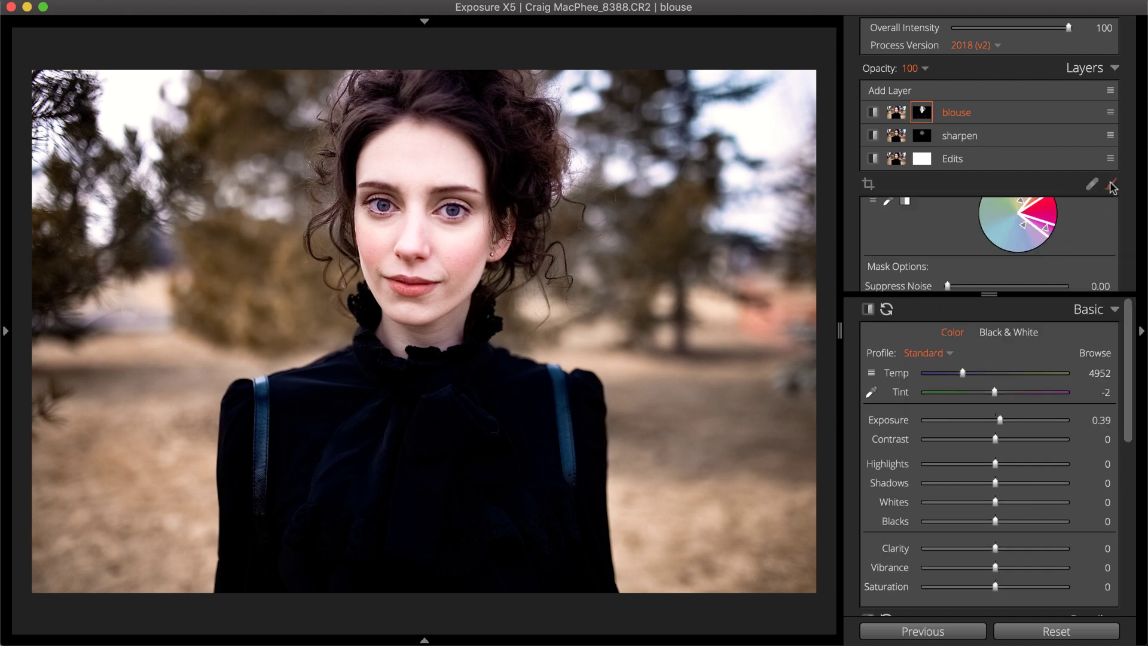
scroll(1016, 183, down, 2)
scroll(1018, 184, down, 3)
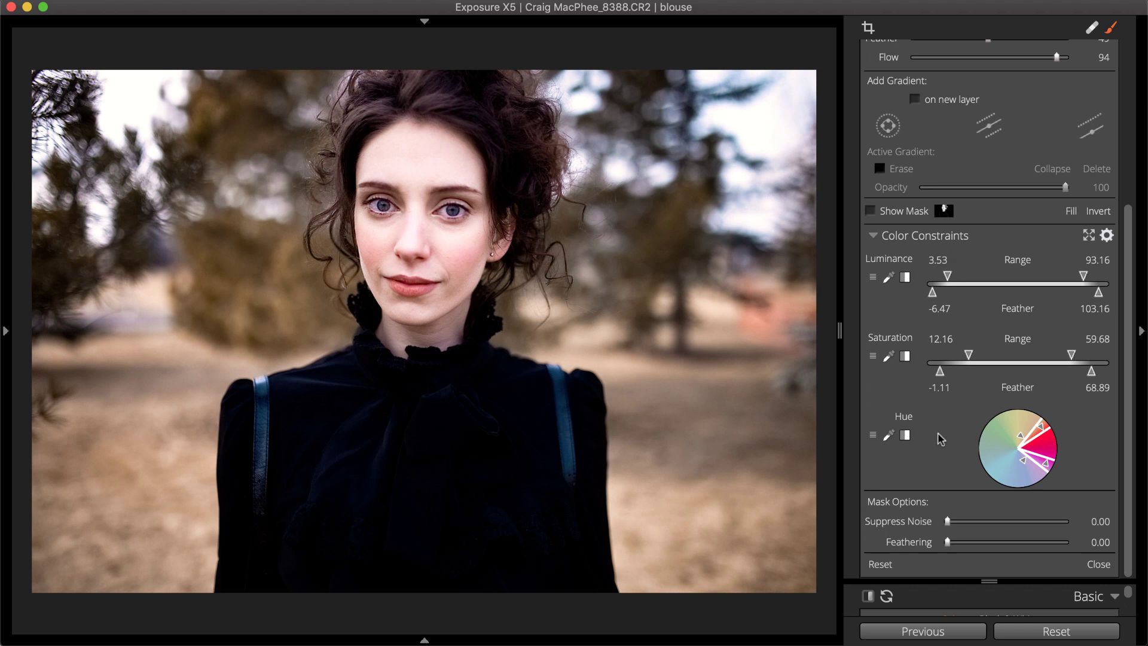
- Reset the constraints, then narrow saturation to 18.91–42.25, feathered 15.41–45.75, via a range preset and drag
click(880, 564)
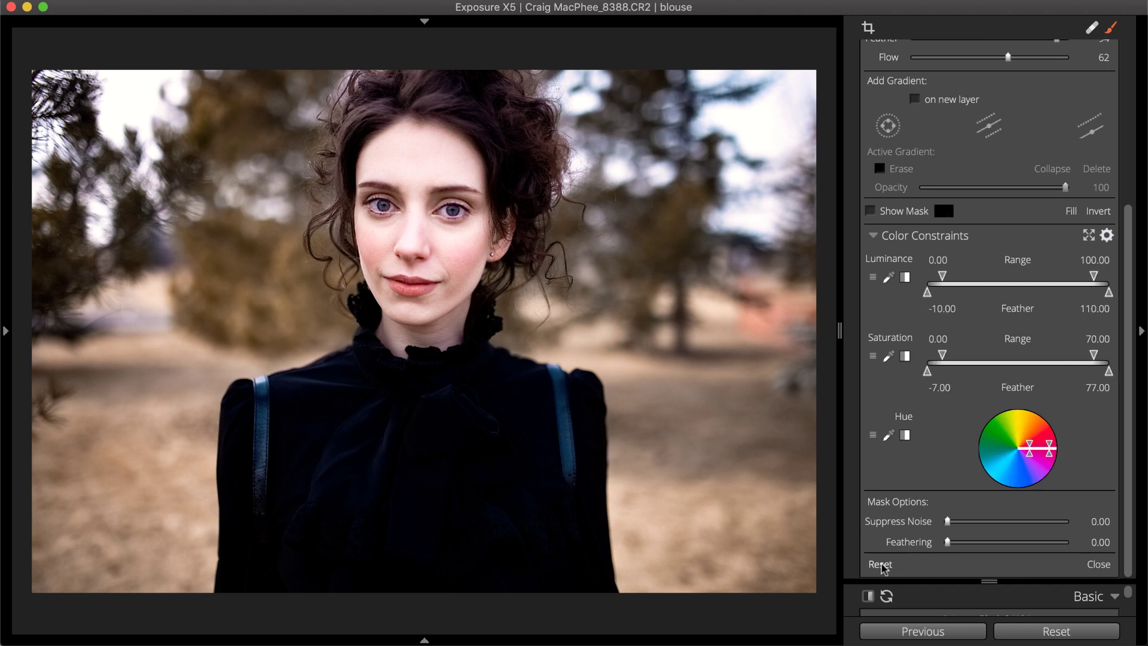
click(873, 277)
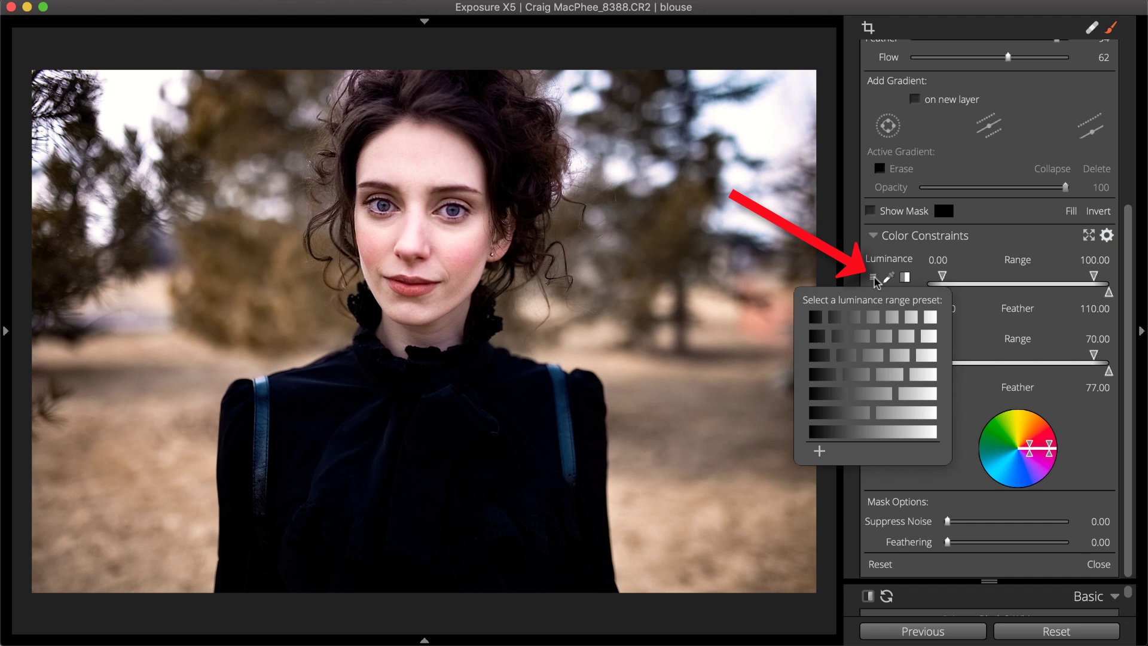
click(873, 278)
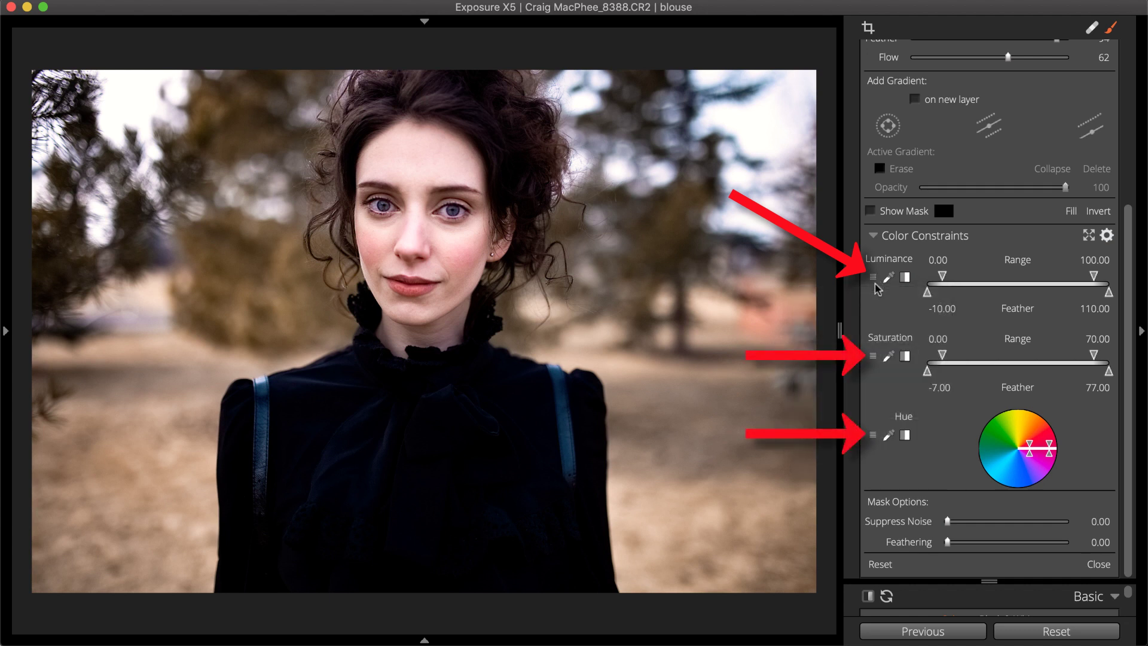
click(873, 356)
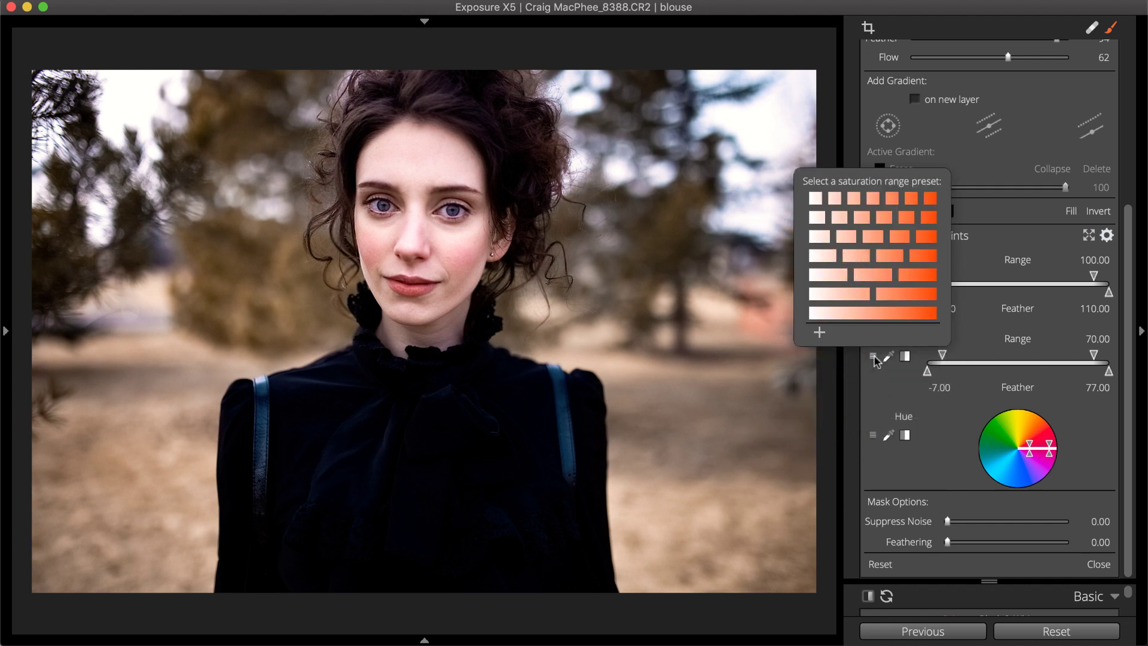
click(871, 276)
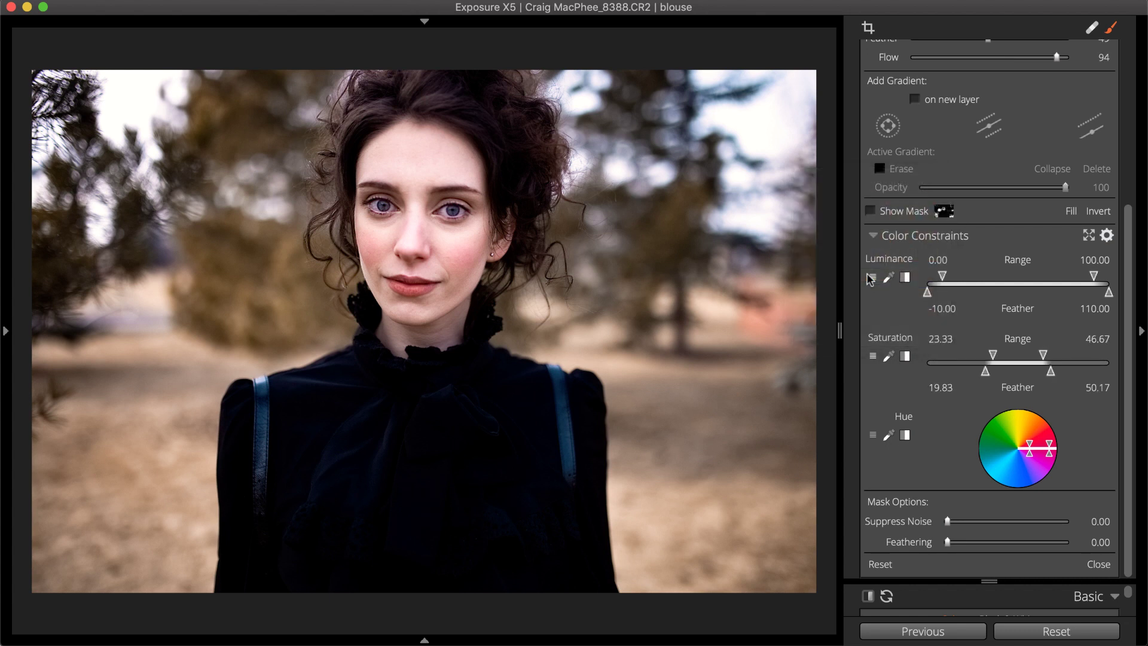
mouse_move(995, 362)
mouse_down()
mouse_move(962, 361)
mouse_move(984, 363)
mouse_up()
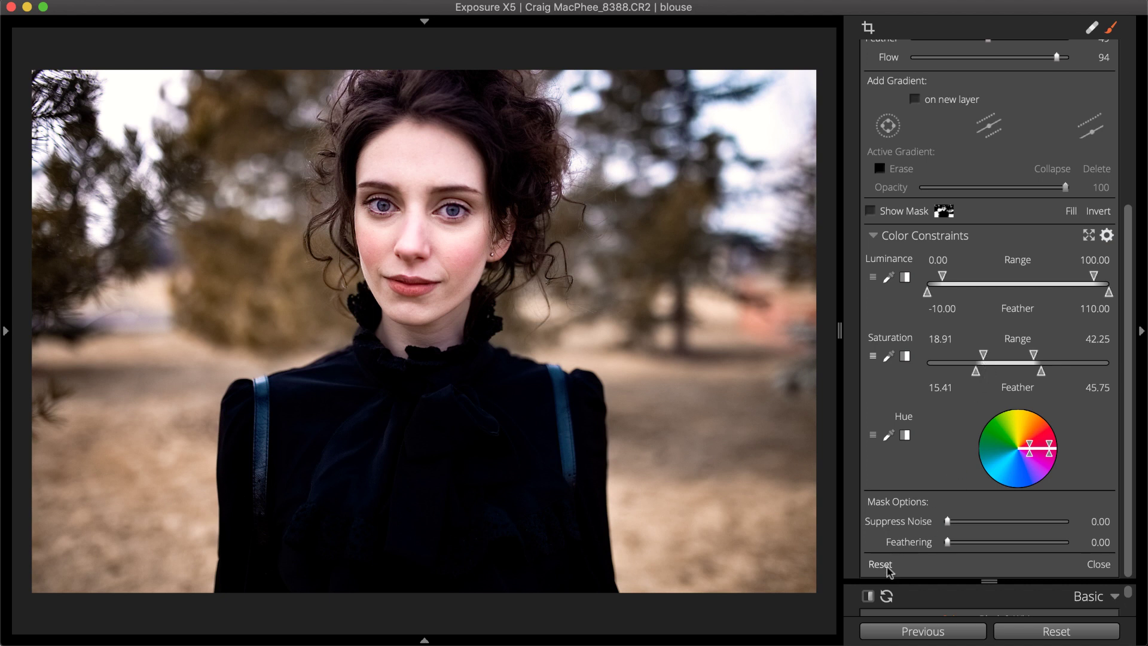
- Reset saturation to 0–70, then sample the dark blouse with the Hue eyedropper for a blue band
click(882, 566)
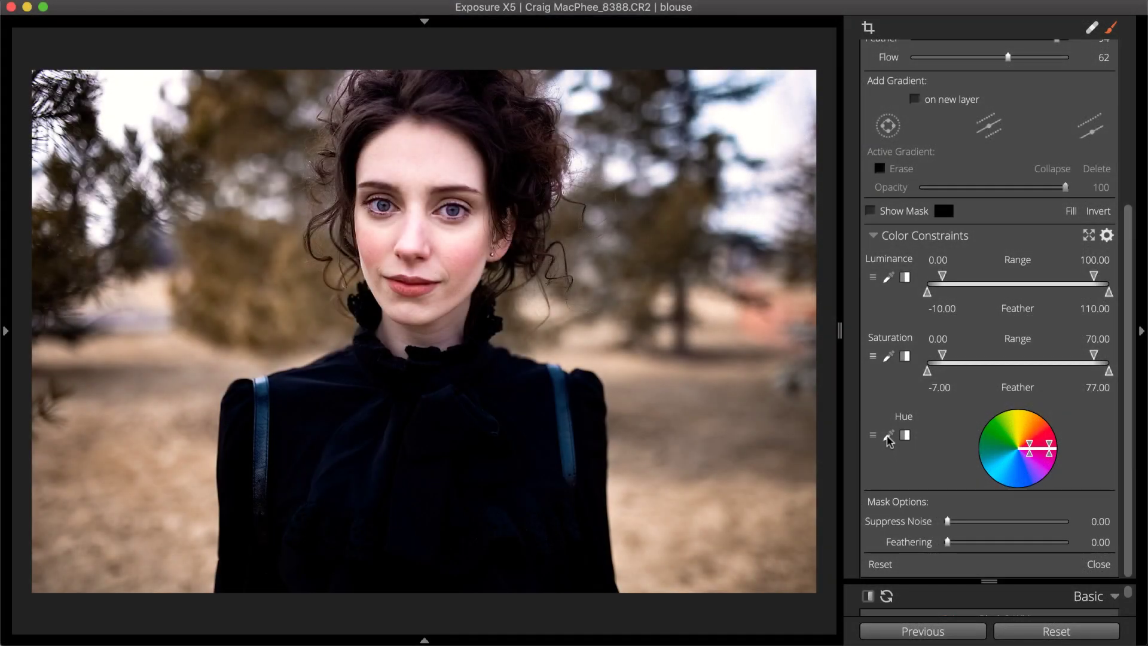
click(888, 436)
click(366, 468)
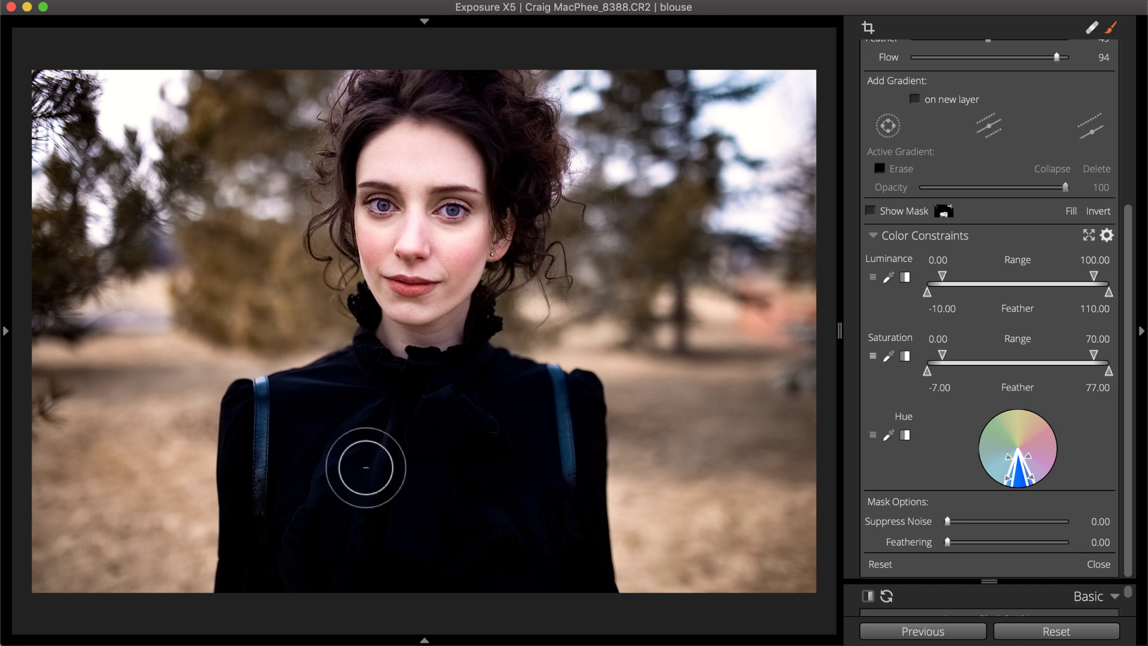
click(888, 435)
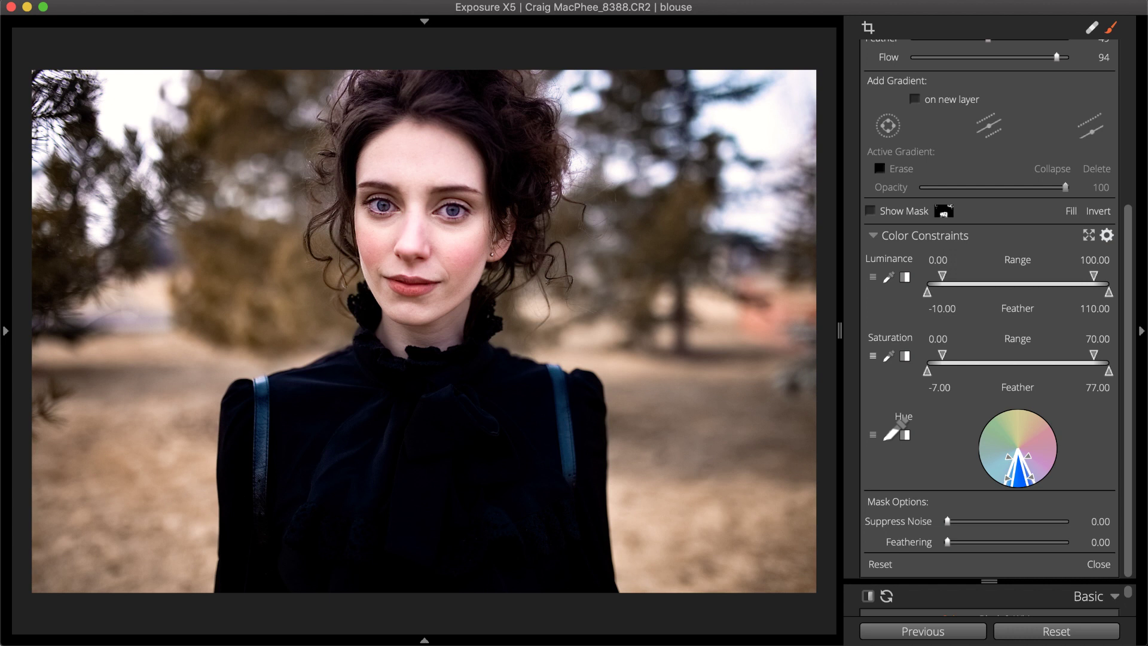
click(366, 456)
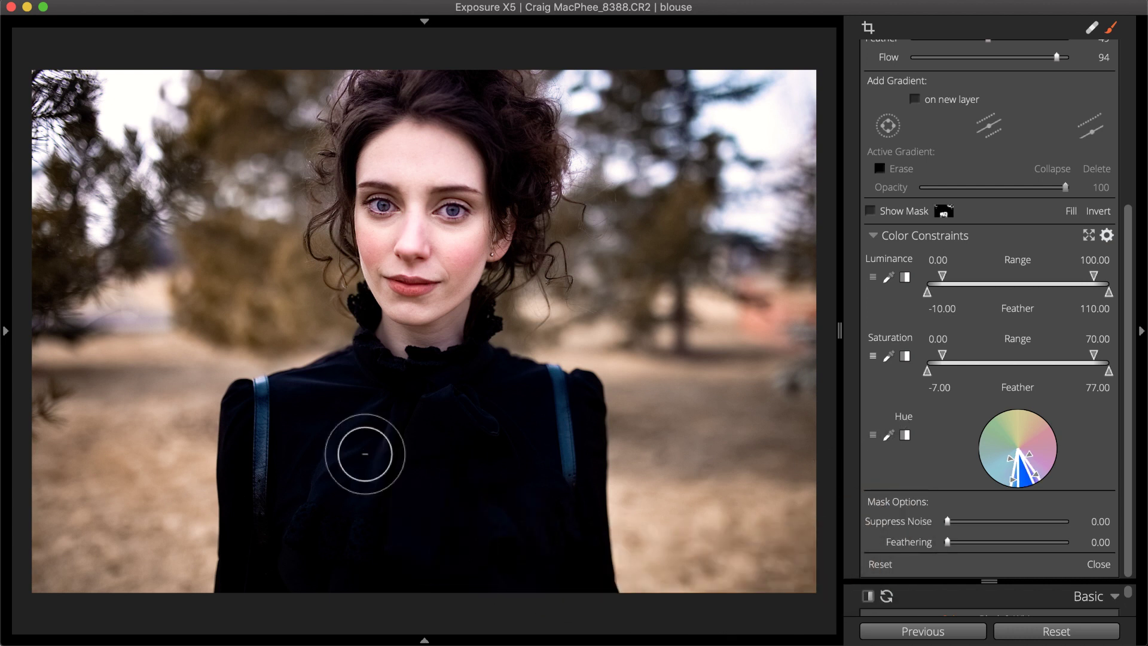
click(887, 437)
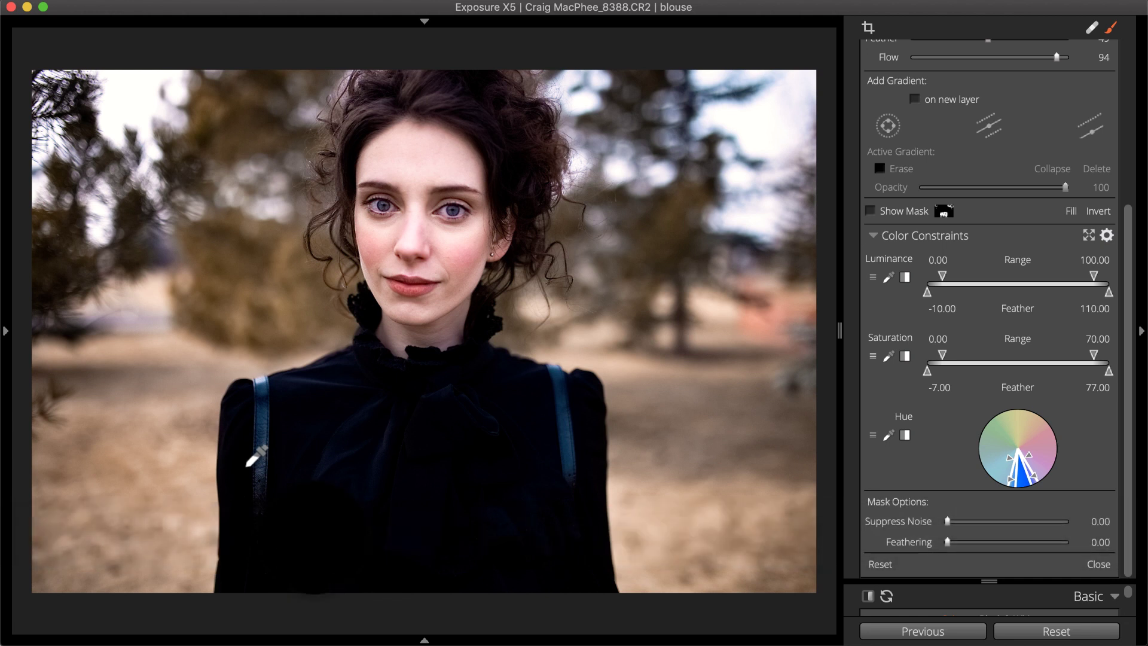
- Sample the blouse hue, adjust saturation to 0–70 feathered −7 to 77, and widen the hue band
click(302, 460)
mouse_move(941, 354)
mouse_down()
mouse_move(977, 354)
mouse_move(939, 356)
mouse_up()
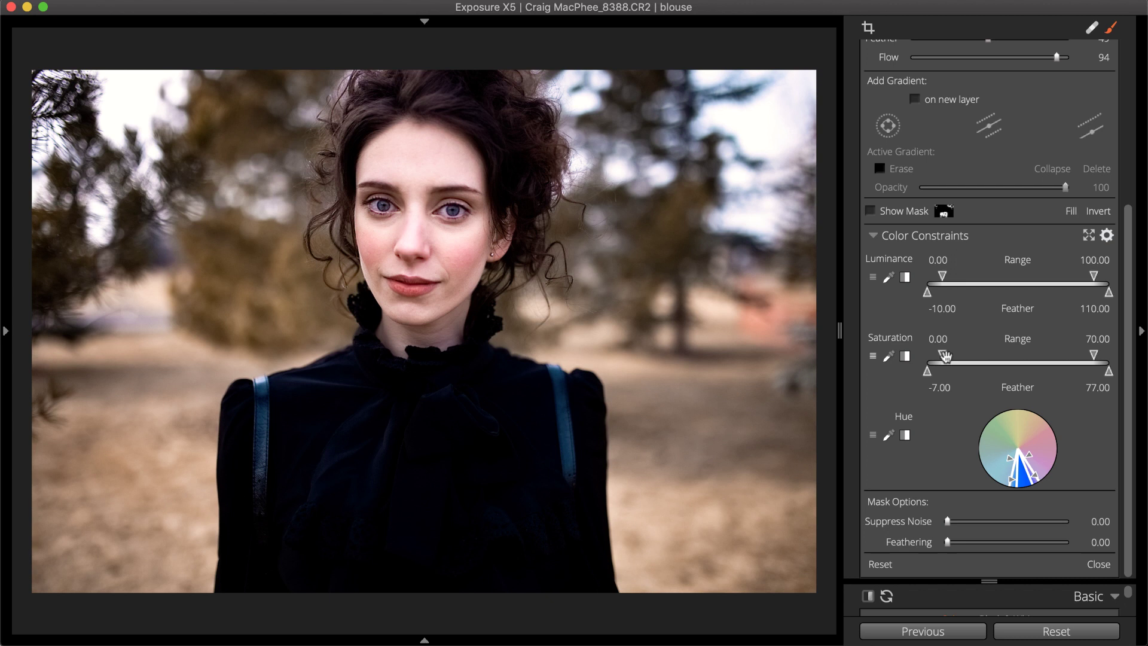
drag(942, 355, 976, 354)
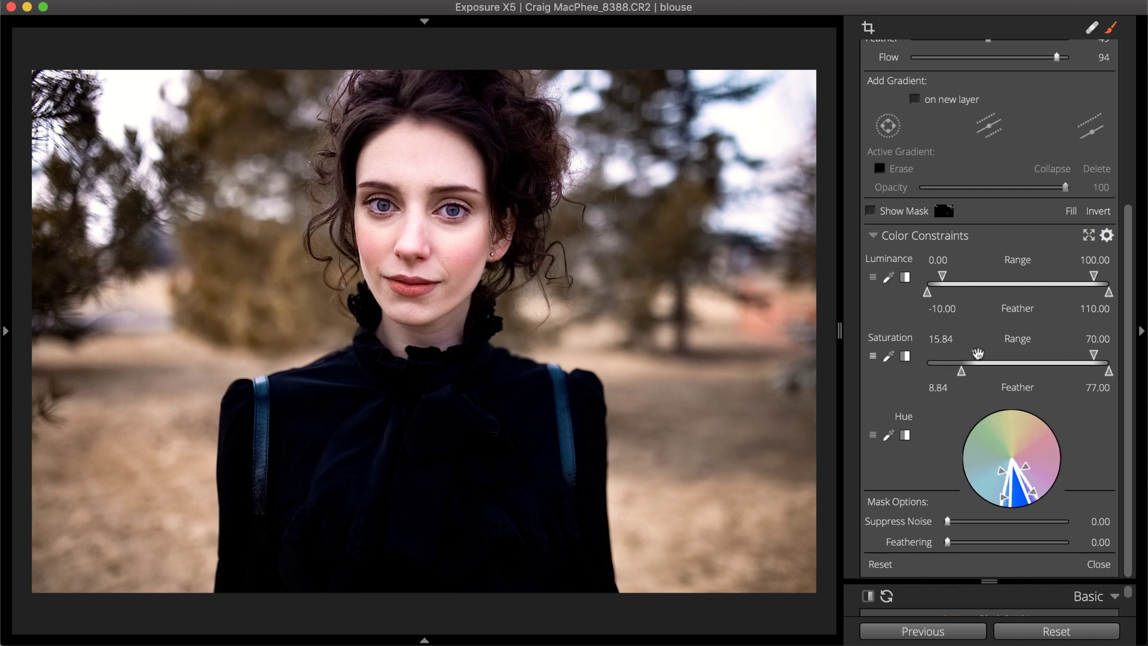
drag(1089, 350, 1056, 355)
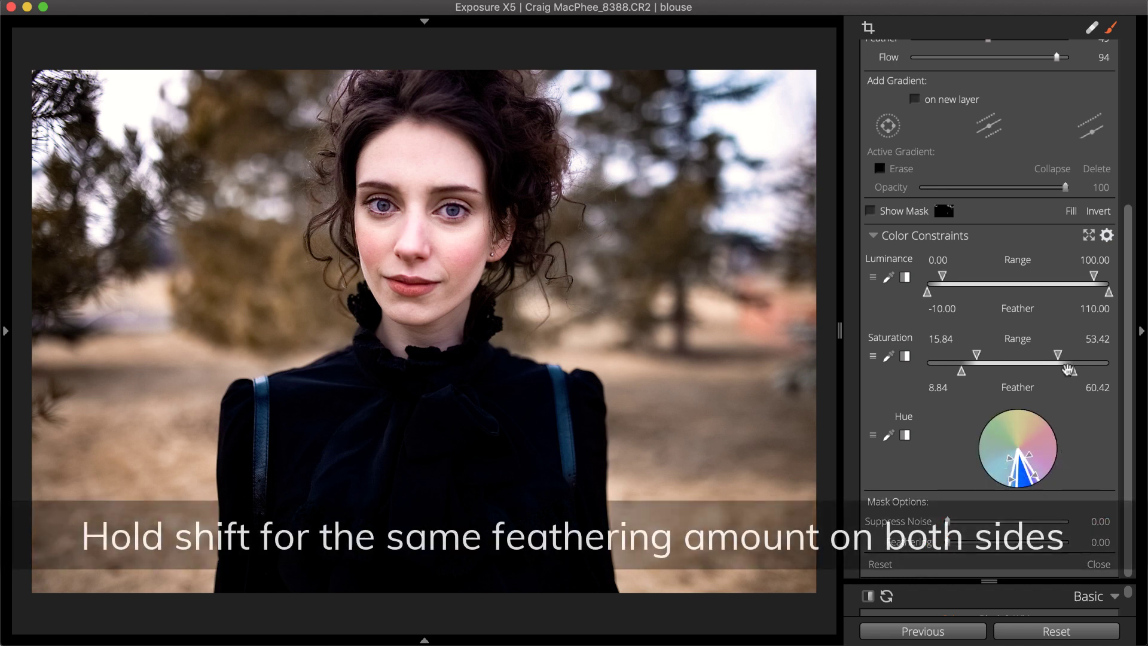
mouse_move(1073, 370)
mouse_down()
mouse_move(1117, 384)
mouse_move(1086, 372)
mouse_up()
drag(1038, 461, 1045, 456)
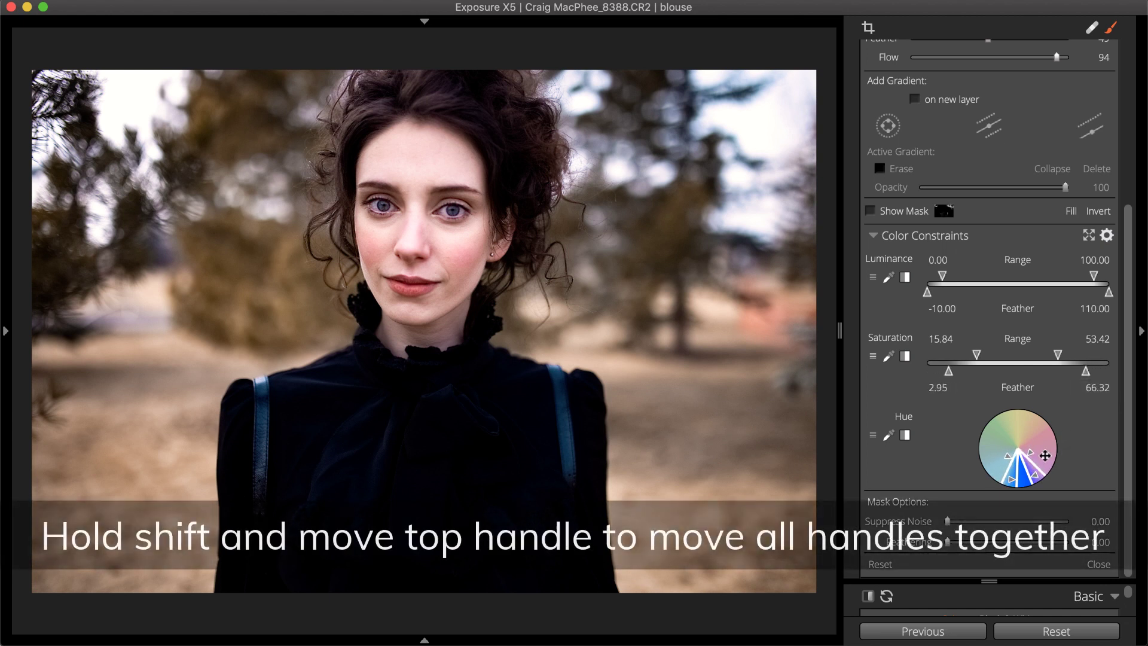
mouse_move(950, 373)
mouse_down()
mouse_move(1012, 360)
mouse_move(944, 369)
mouse_up()
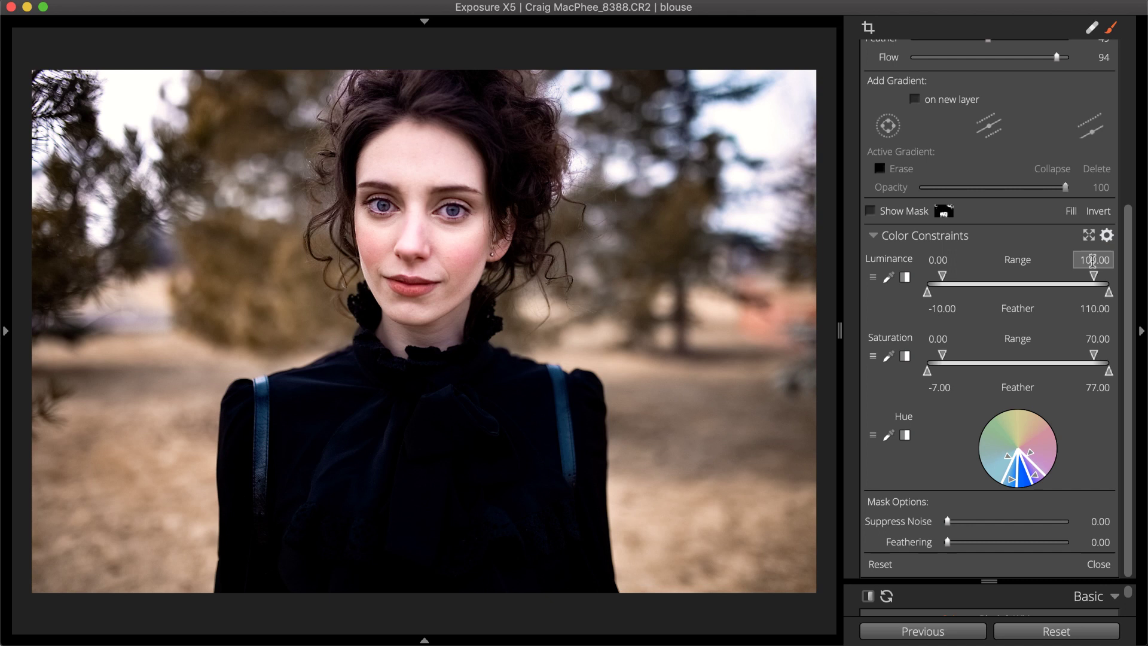
- Enter 15 for the luminance range, then nudge with arrow keys to settle at 0–30, feathered −10 to 40
double_click(1093, 260)
text(15)
key(Return)
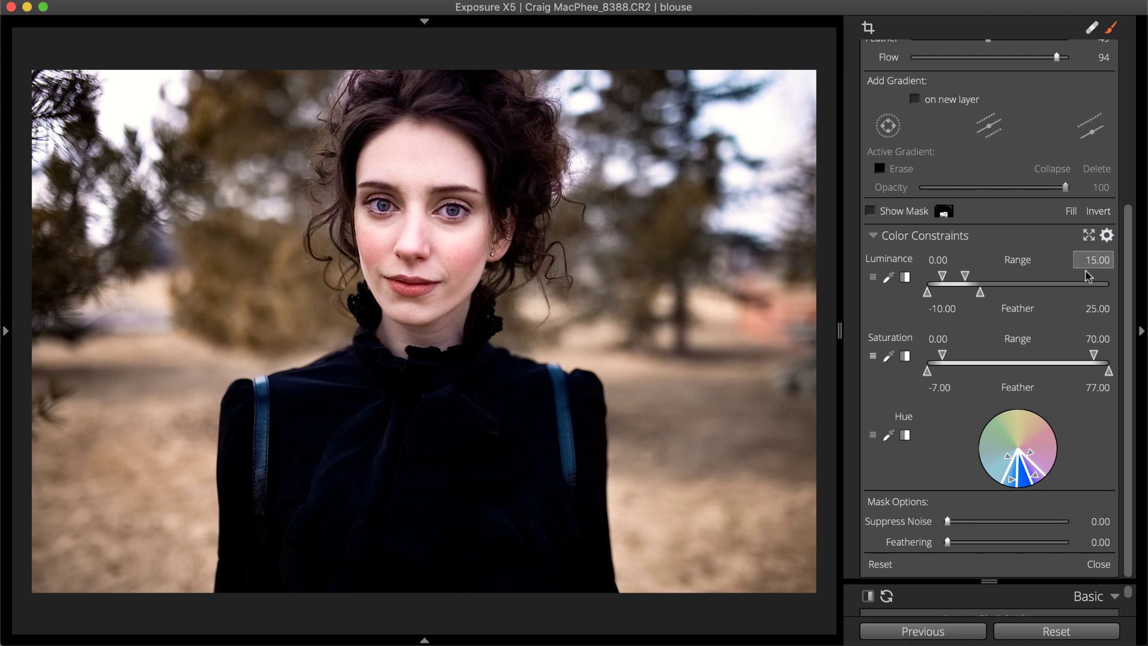
key(Up)
key(Up)
key(Up)
key(Up)
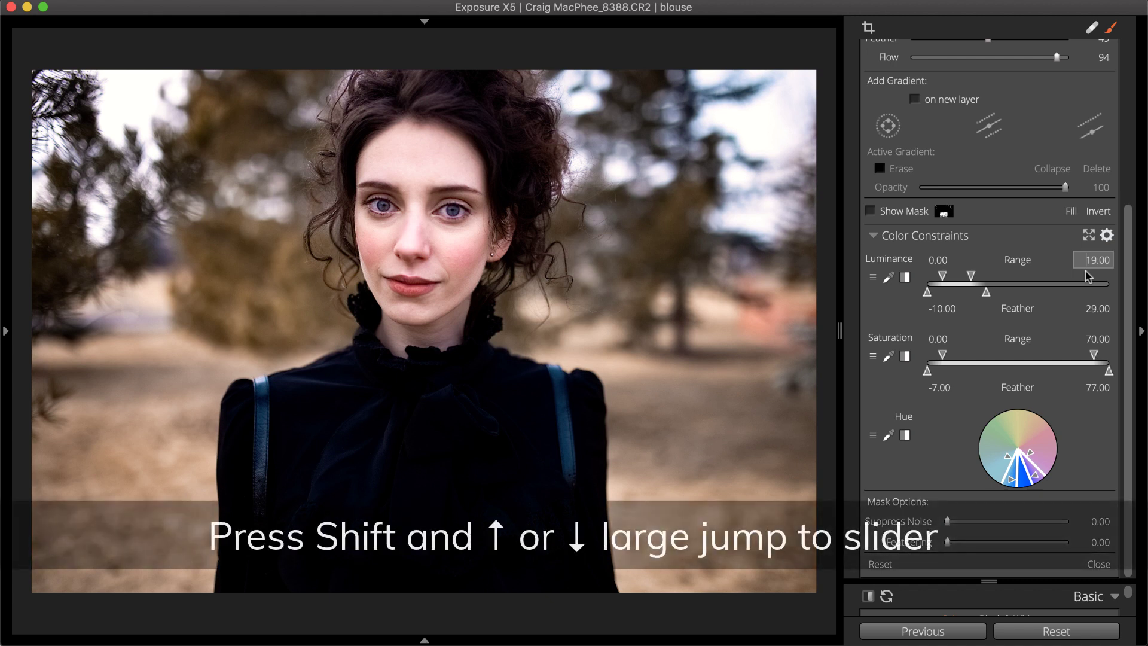
key(Up)
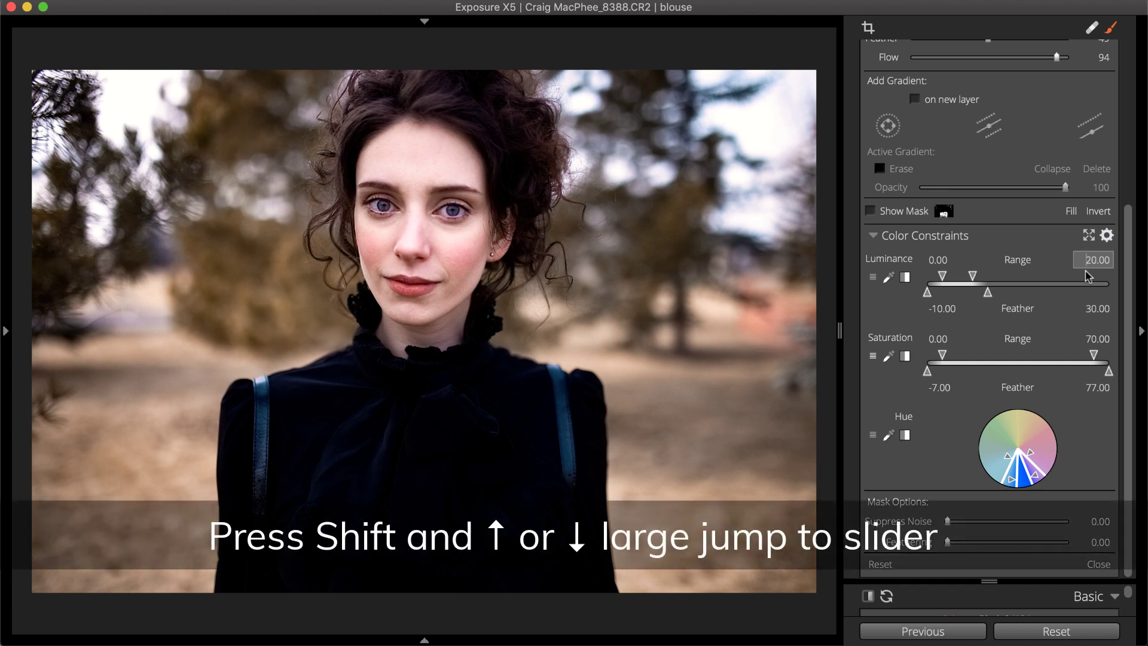
key(shift+Up)
key(shift+Up)
key(shift+Up)
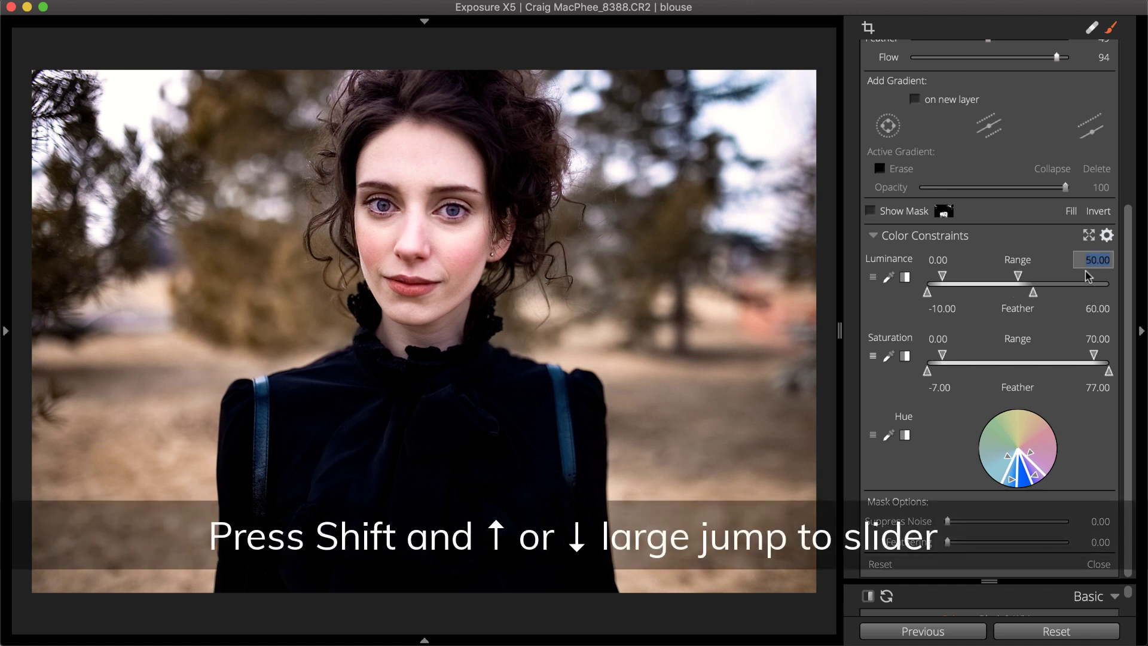
key(shift+Down)
key(shift+Down)
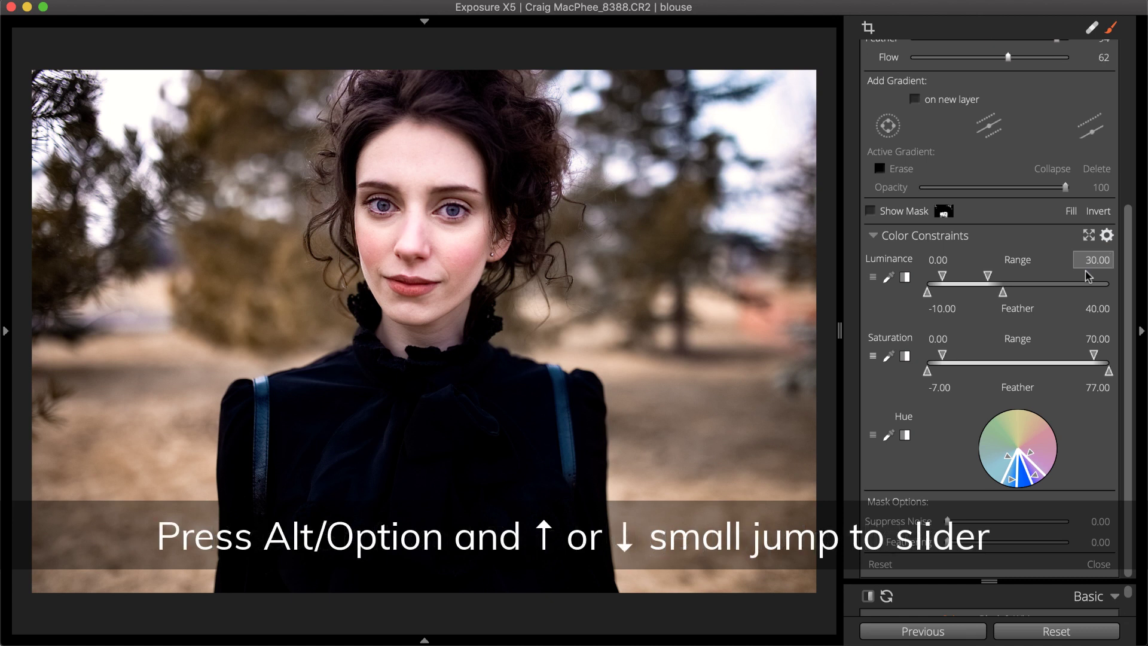
key(alt+Down)
key(alt+Down)
key(alt+Down)
key(alt+Down)
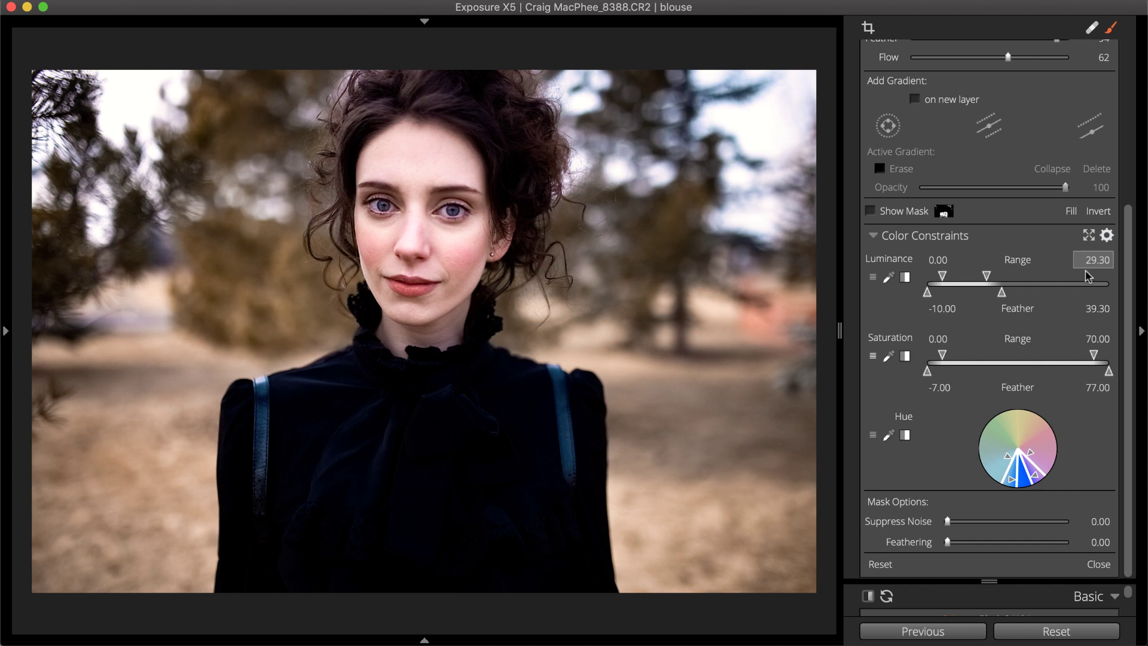
key(alt+Down)
key(alt+Up)
key(alt+Up)
key(alt+Up)
- Sample the blouse to tighten saturation to 0–6.26, then open and cancel Save as New Preset
click(795, 312)
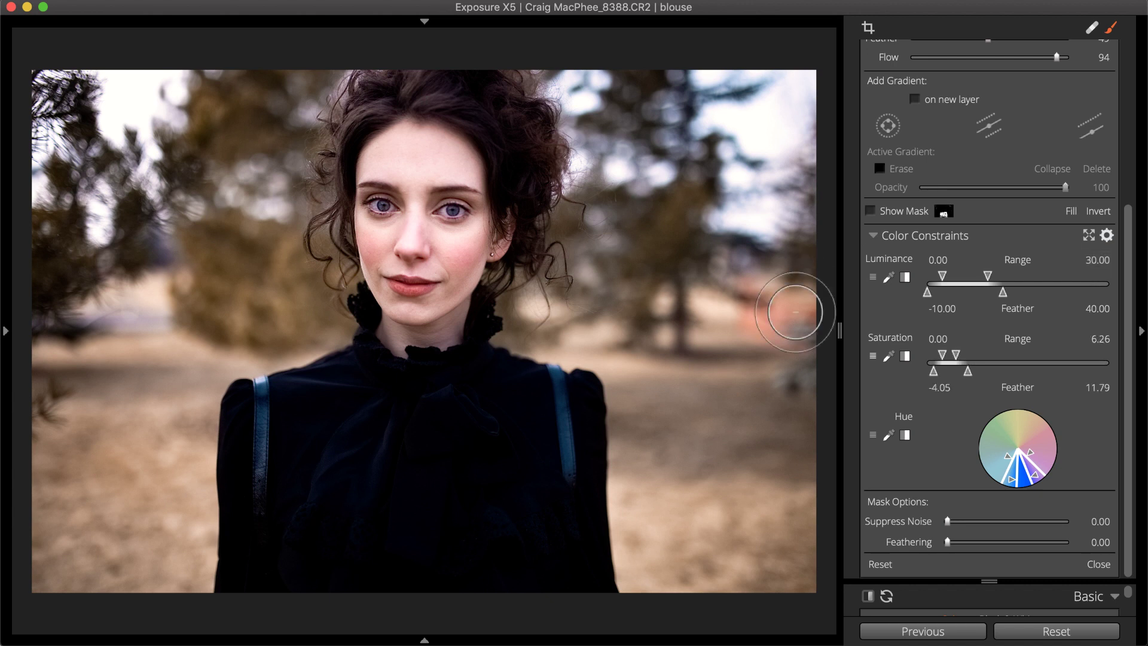
click(1107, 235)
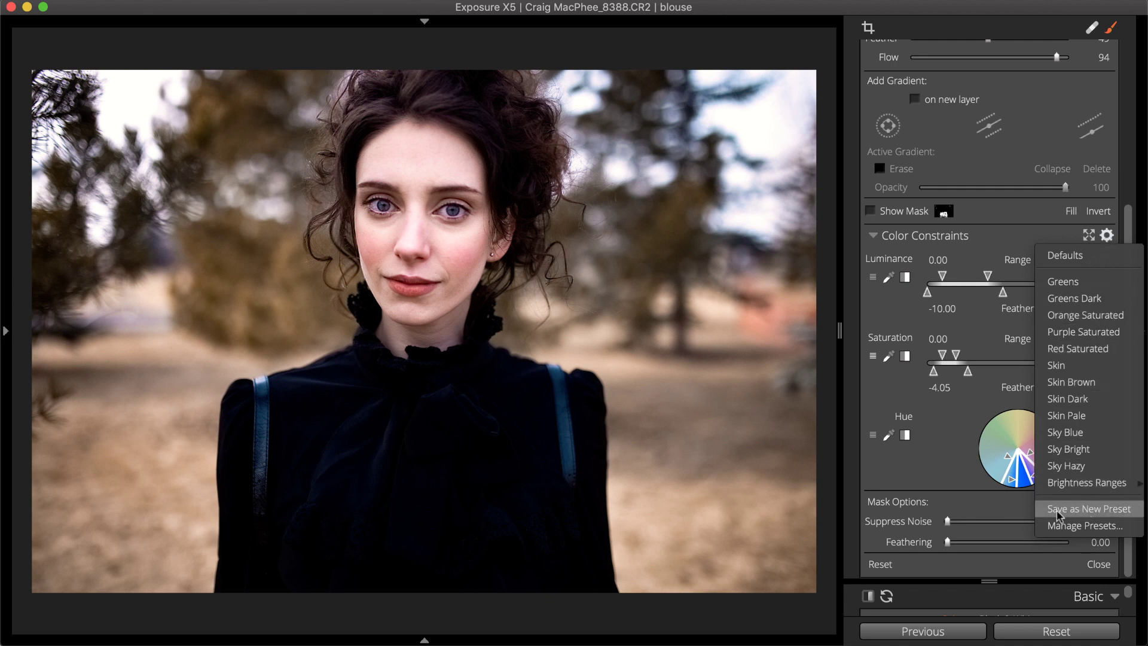
click(1076, 509)
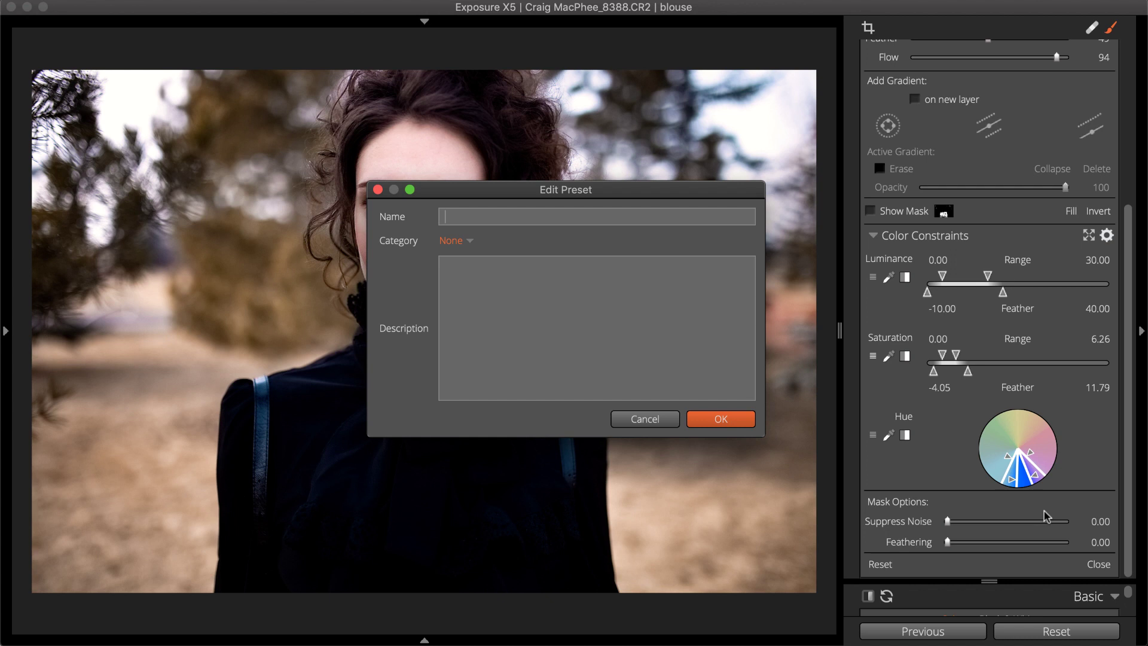
key(Escape)
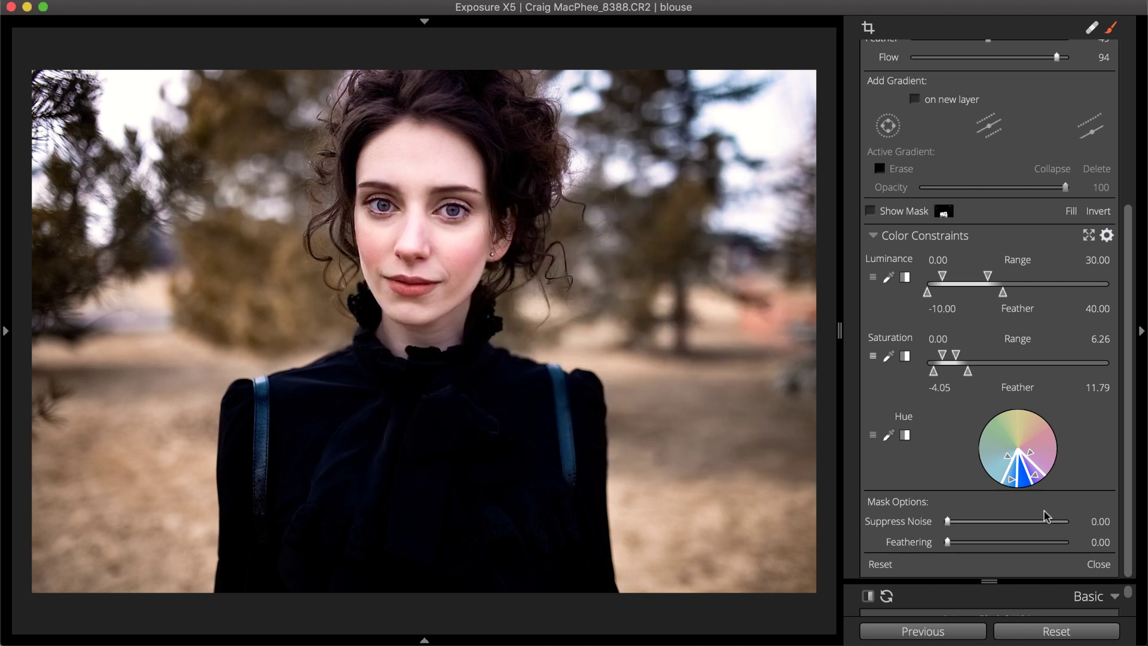